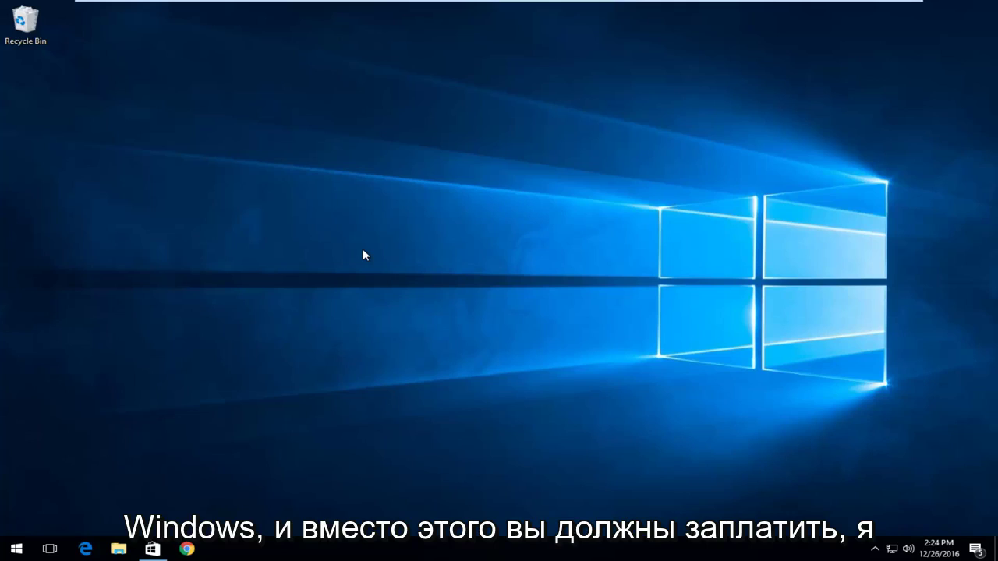
Bring up the Windows DVD Player page in the Store to check the app's price and description, and minimize it
left_click(152, 548)
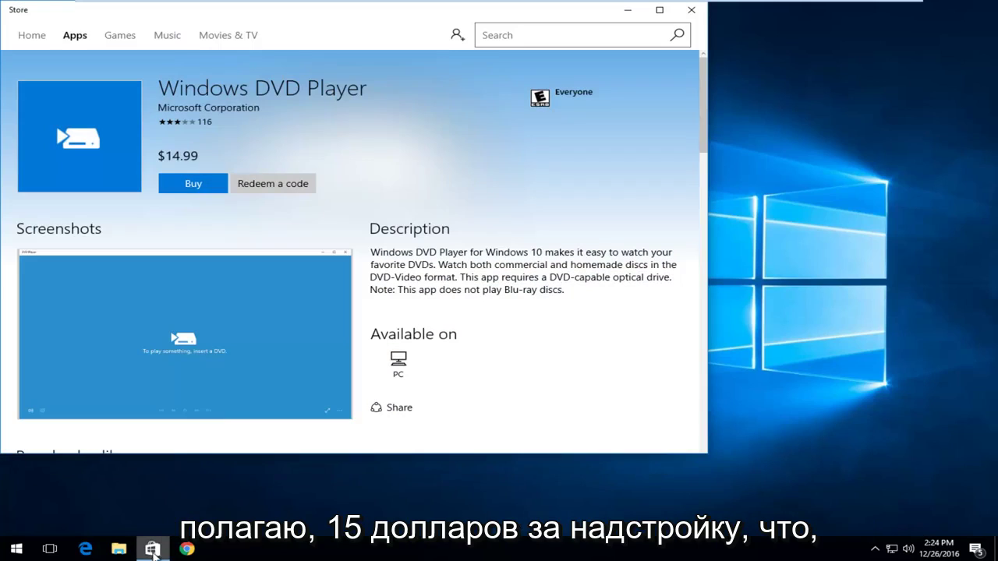
left_click_drag(185, 22, 284, 46)
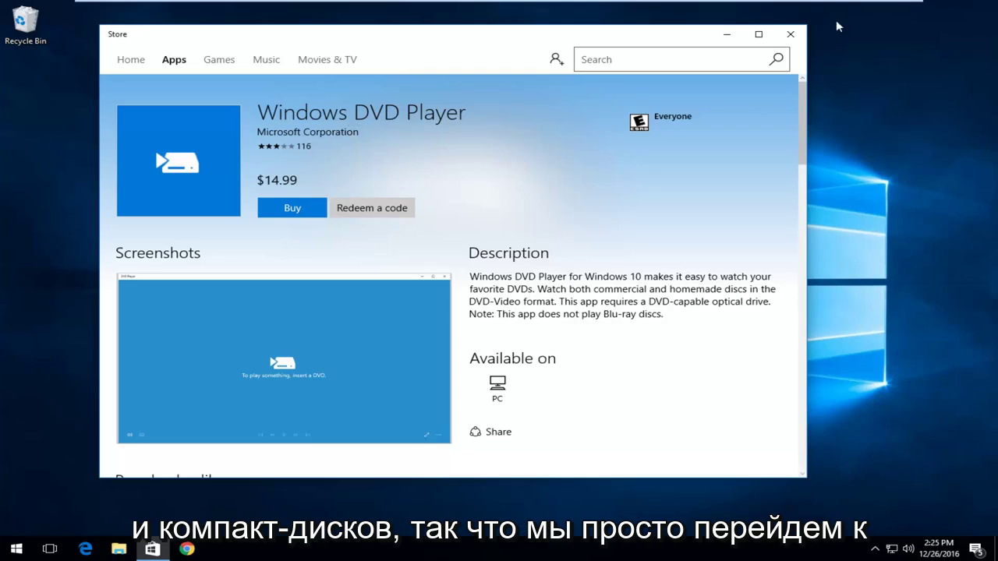
left_click(725, 35)
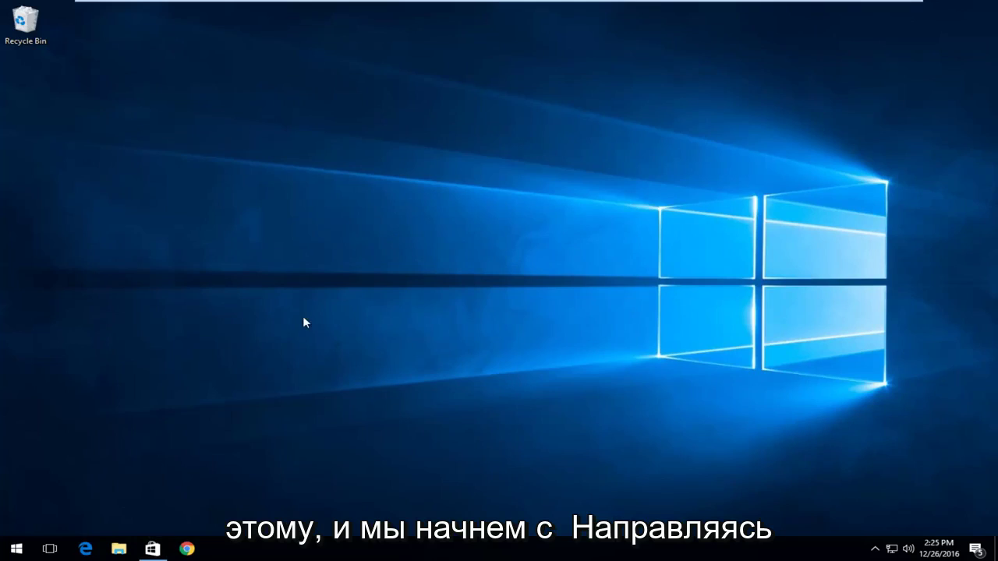
Switch to Chrome in a maximized window and search Google for "vlc player"
left_click(188, 550)
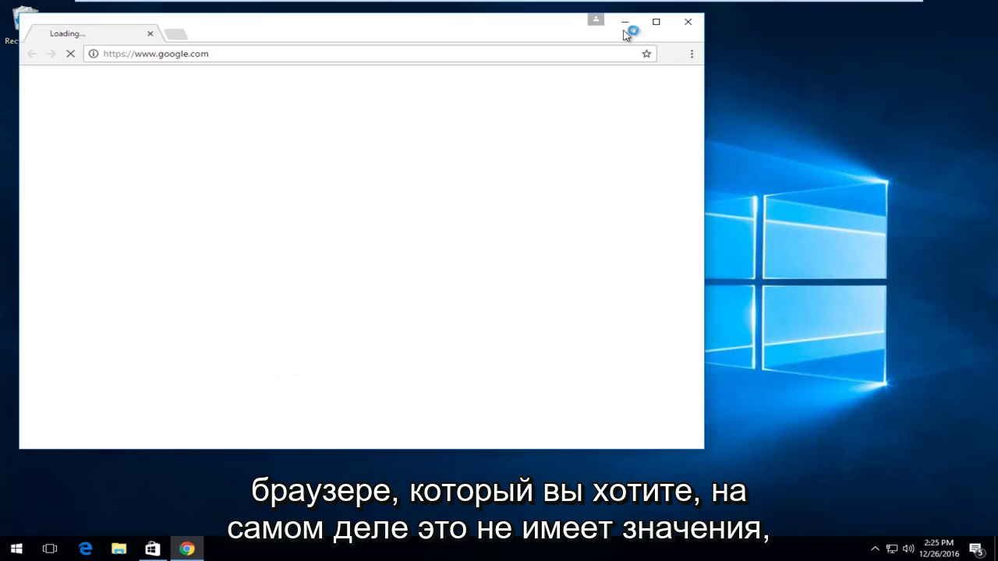
left_click(657, 23)
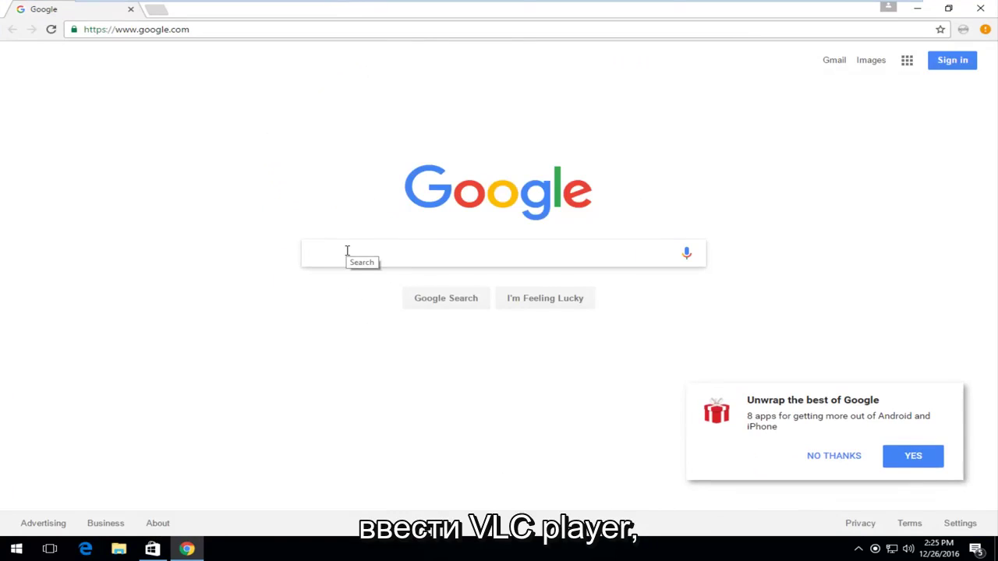
type("vlc player")
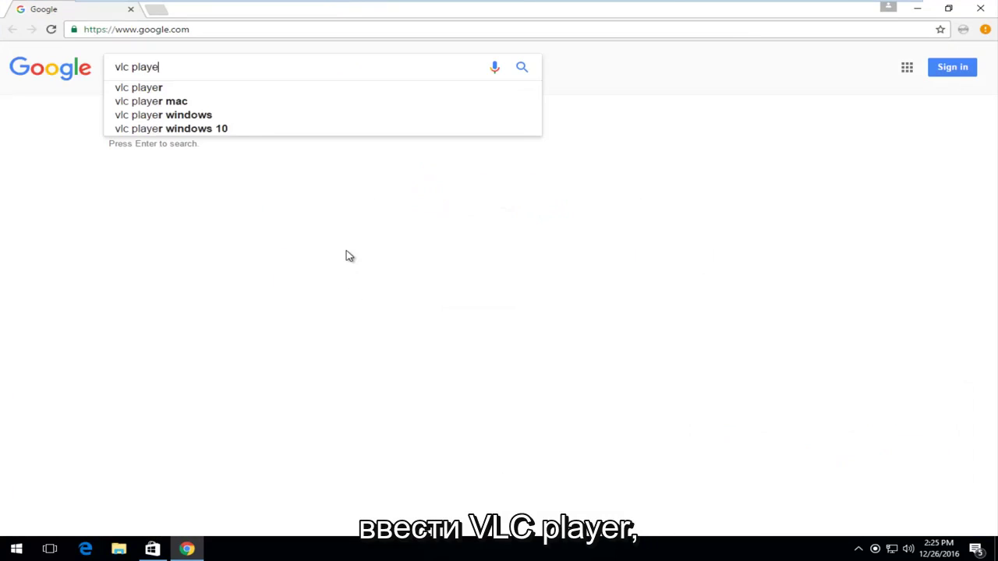
key("Return")
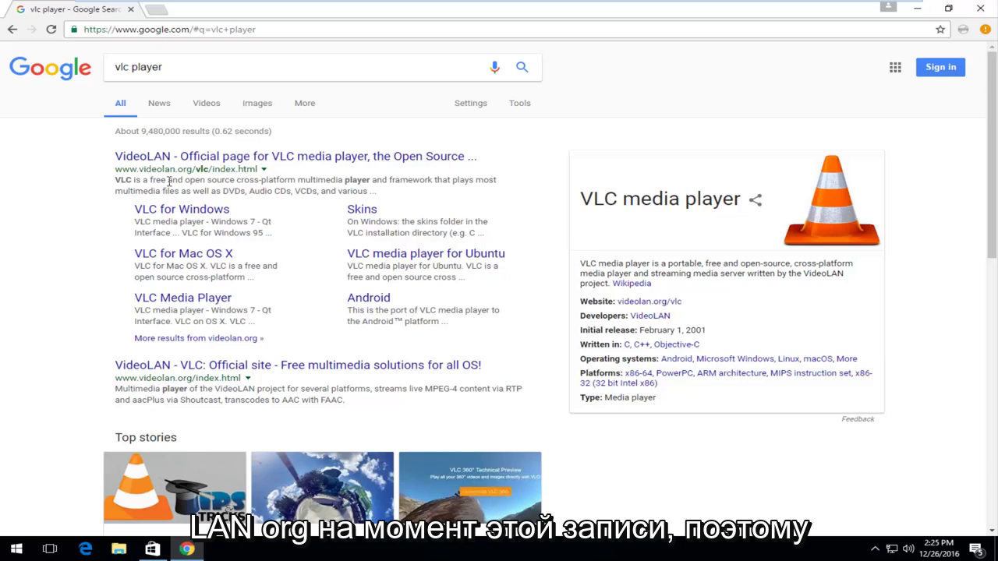
Open the official VideoLAN page for VLC media player and download VLC 2.2.4 for Windows
left_click(131, 161)
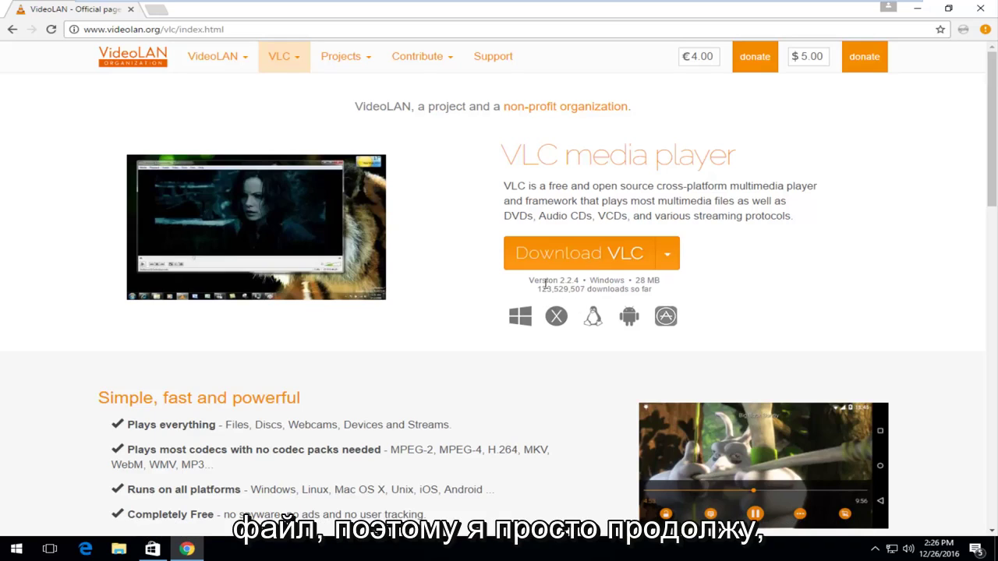
left_click(507, 258)
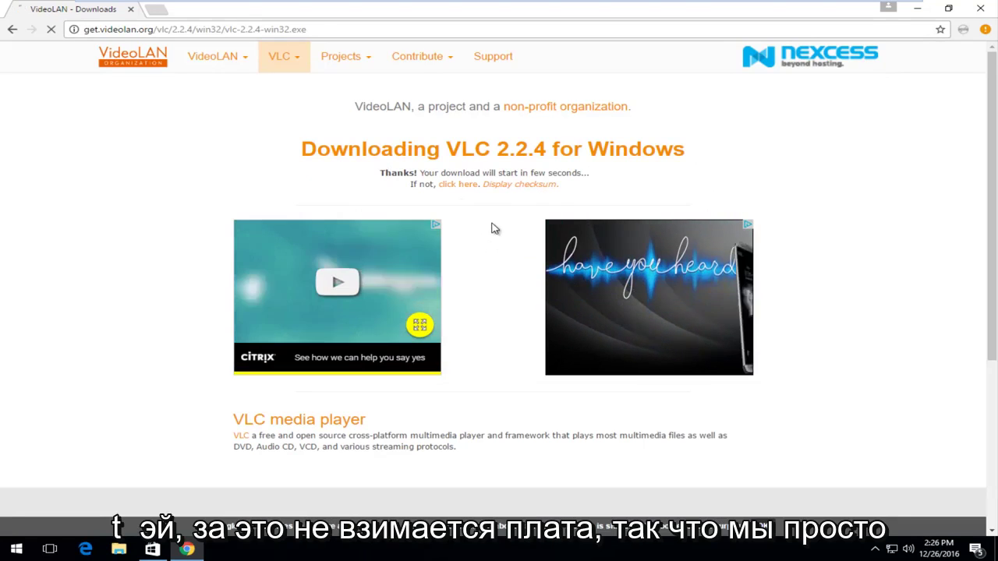
left_click(466, 185)
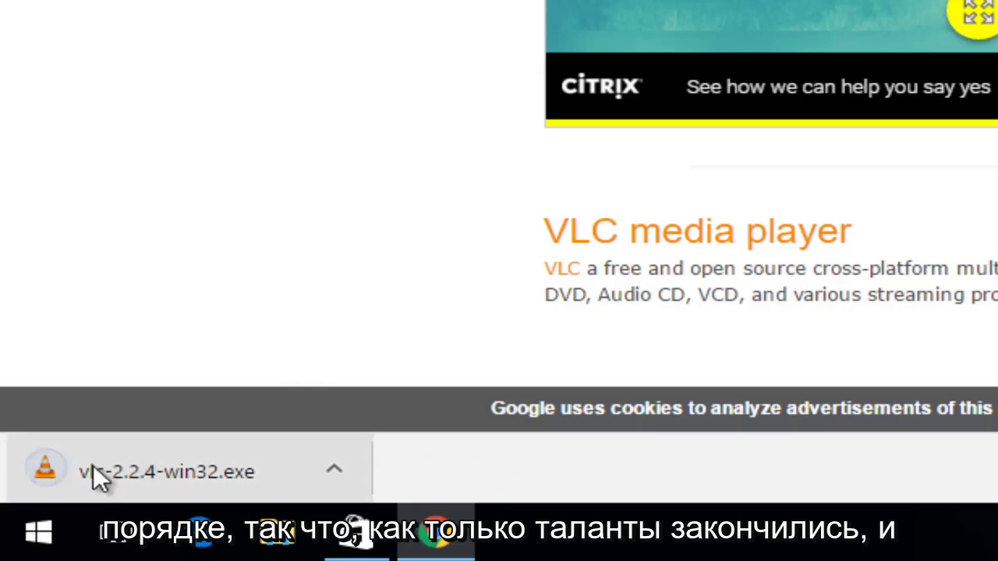
Launch the downloaded vlc-2.2.4-win32.exe with permission to change the device and choose English as the installer language
left_click(43, 472)
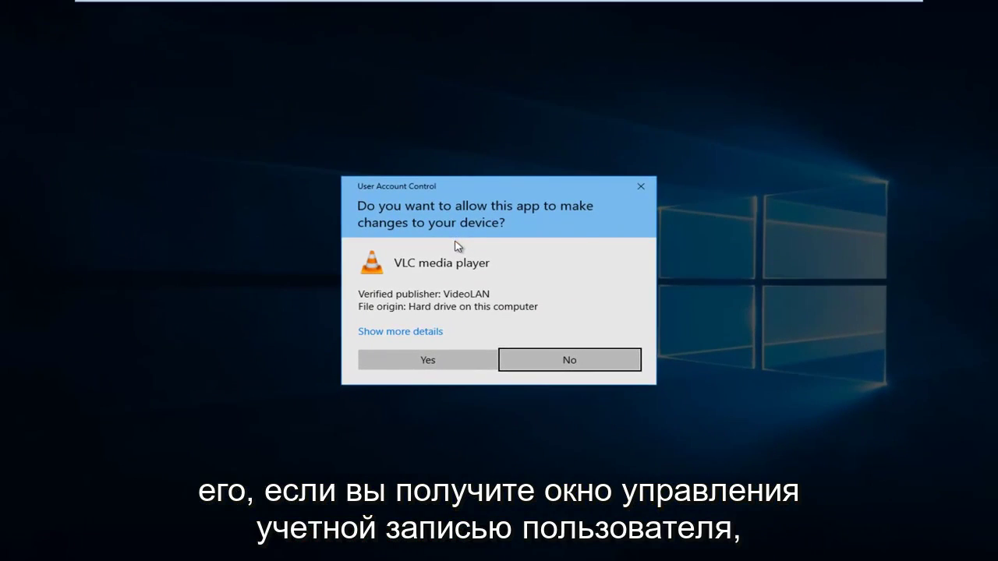
left_click(400, 366)
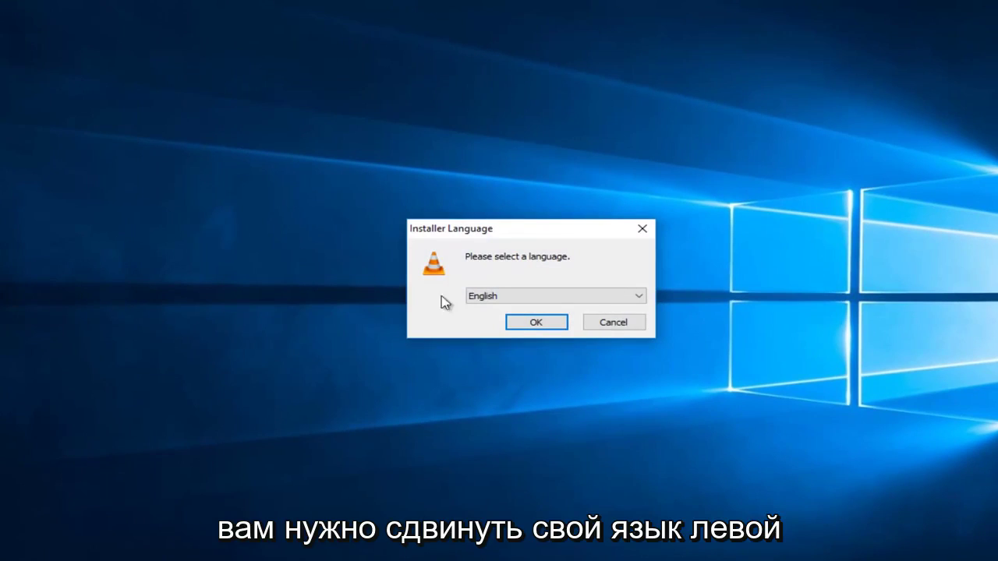
left_click(524, 326)
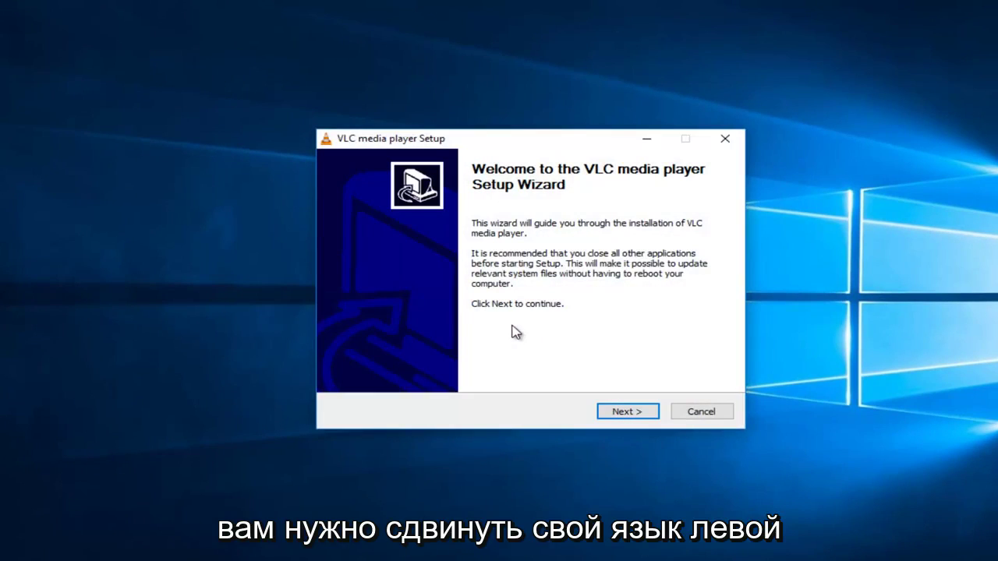
Proceed through the setup wizard and install VLC media player with the preselected components
left_click(615, 418)
left_click(615, 418)
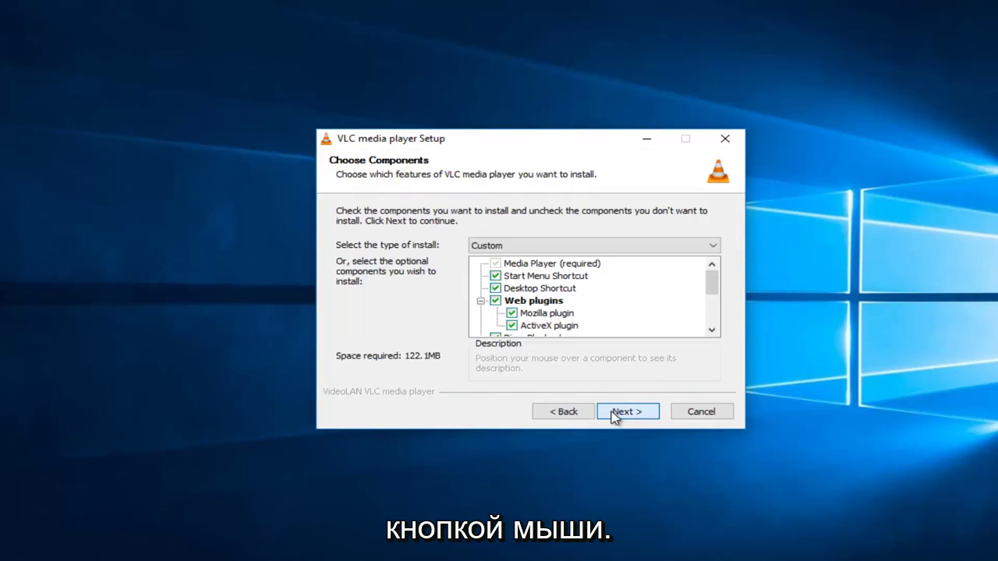
left_click(616, 417)
left_click(615, 418)
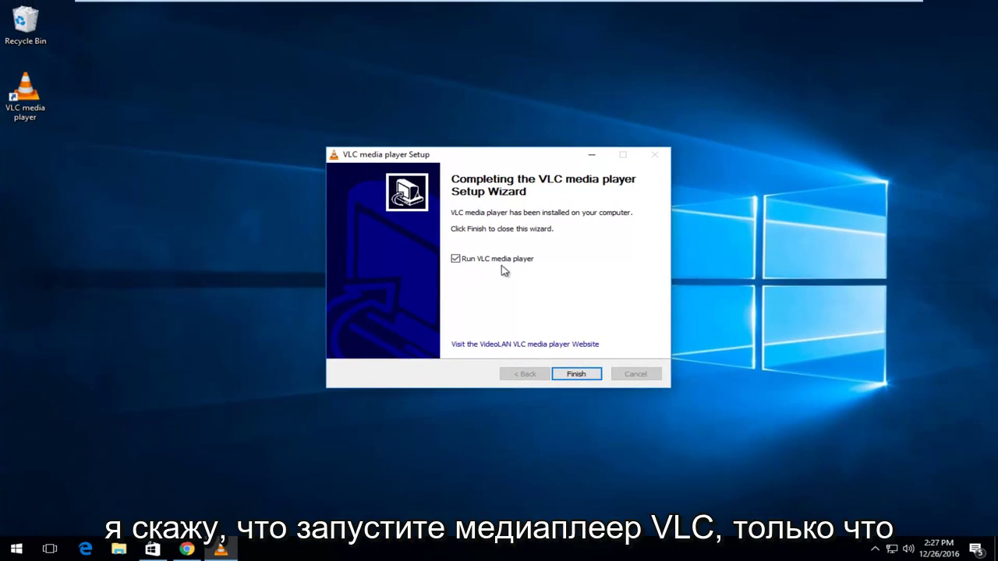
Finish the setup with VLC launching, and accept its privacy policy with metadata network access disabled and regular update checks enabled
left_click(572, 375)
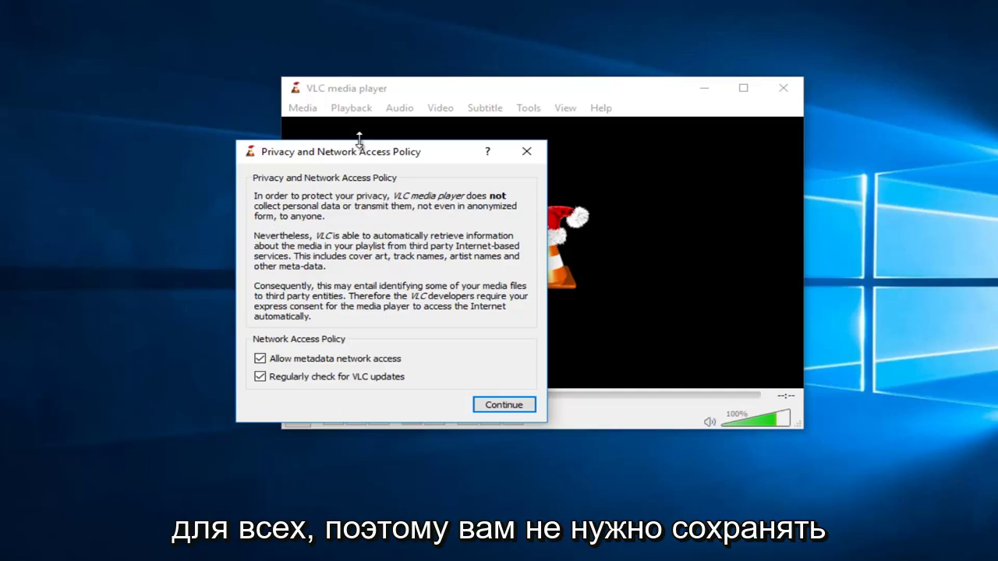
left_click_drag(361, 155, 430, 128)
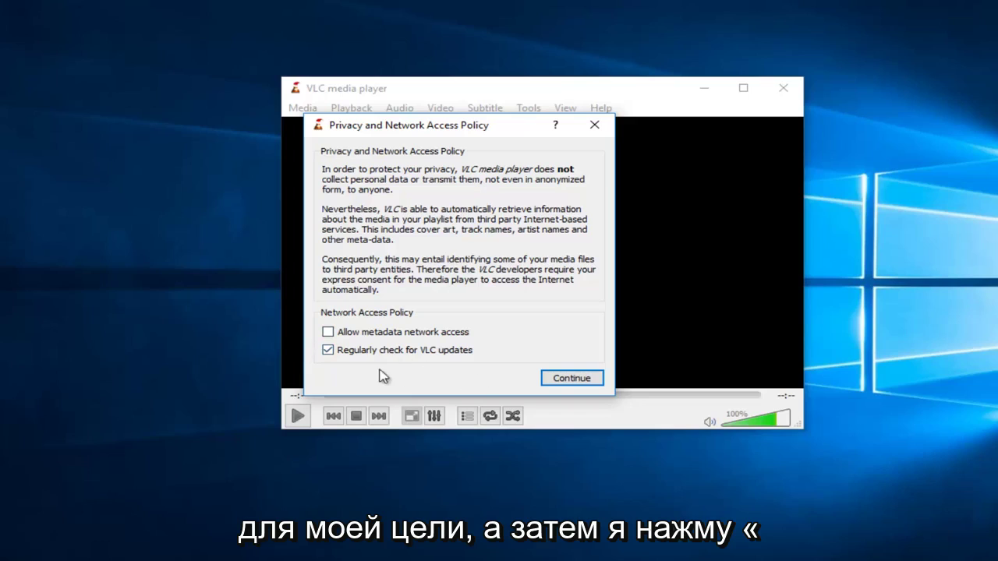
left_click(557, 379)
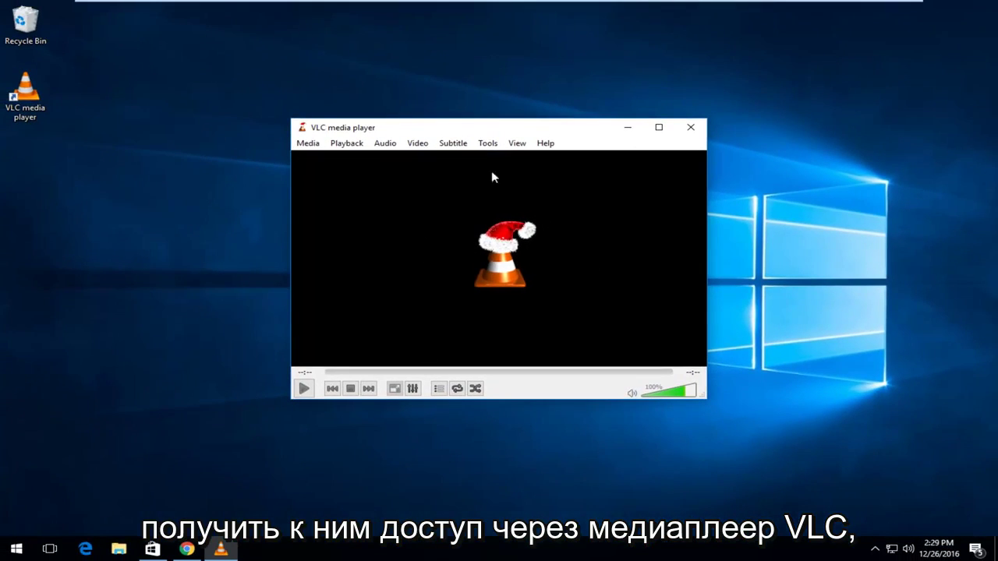
Examine VLC's media, playback, subtitle and tools commands in the maximized player, and close the player
left_click(659, 128)
left_click(8, 21)
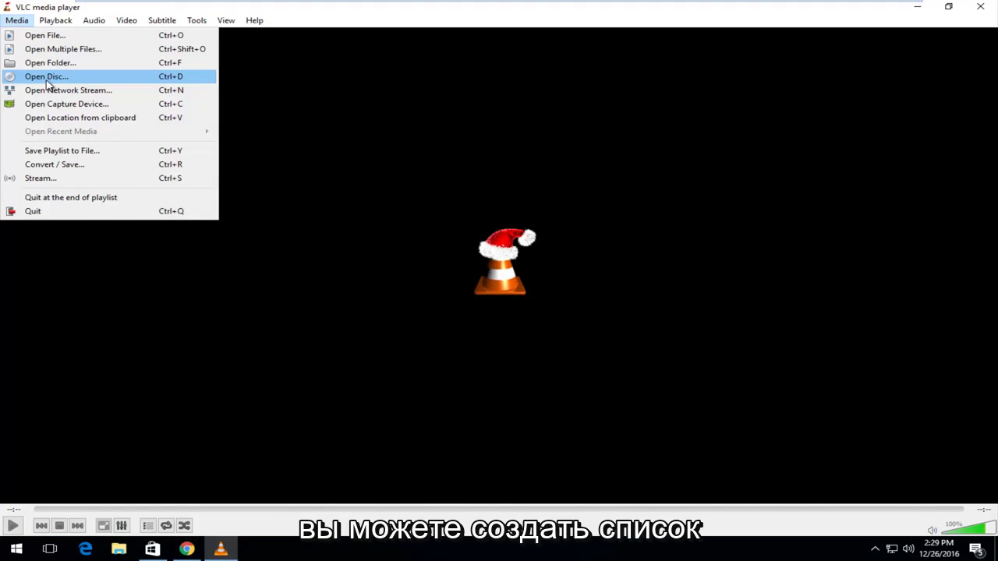
mouse_move(54, 20)
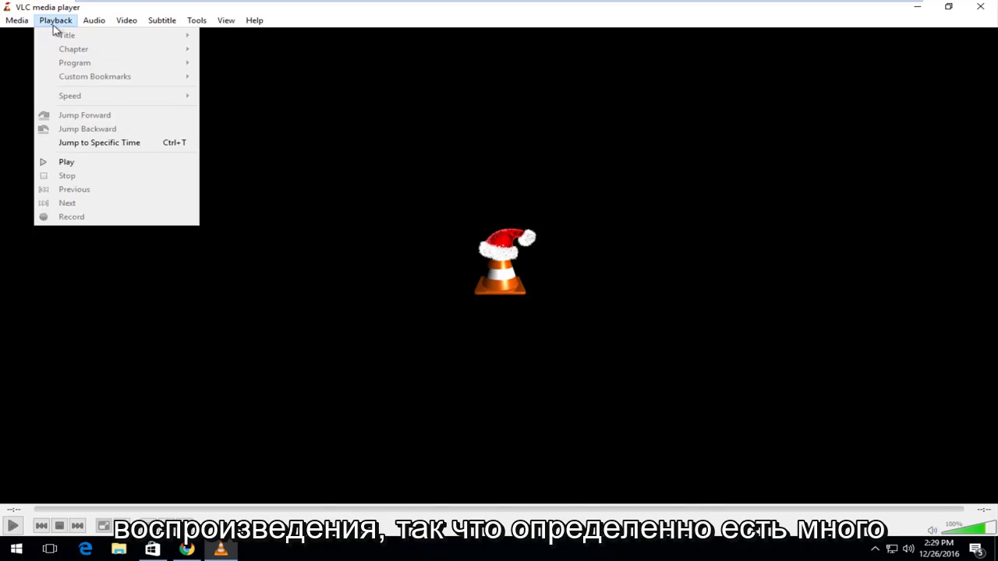
mouse_move(84, 29)
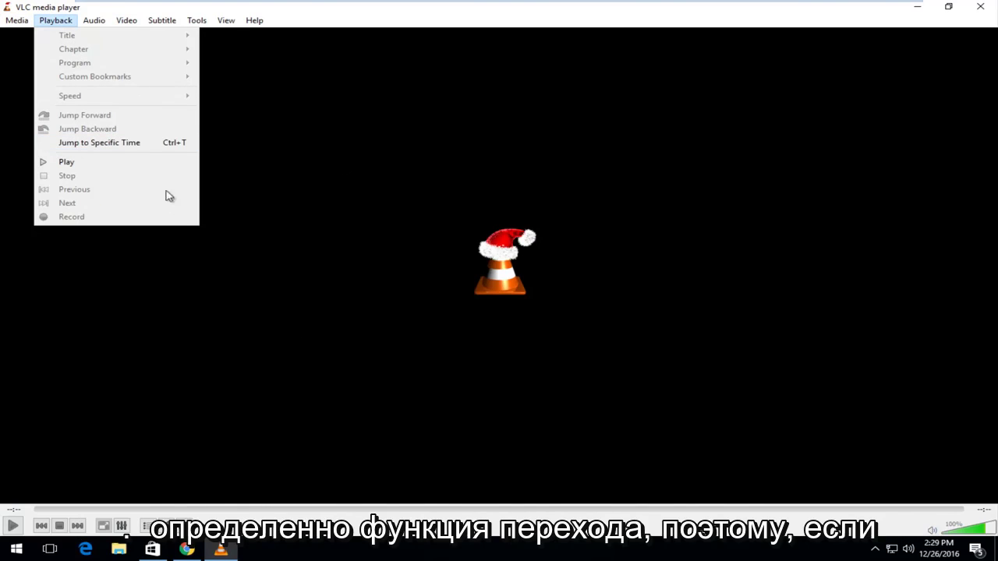
mouse_move(167, 26)
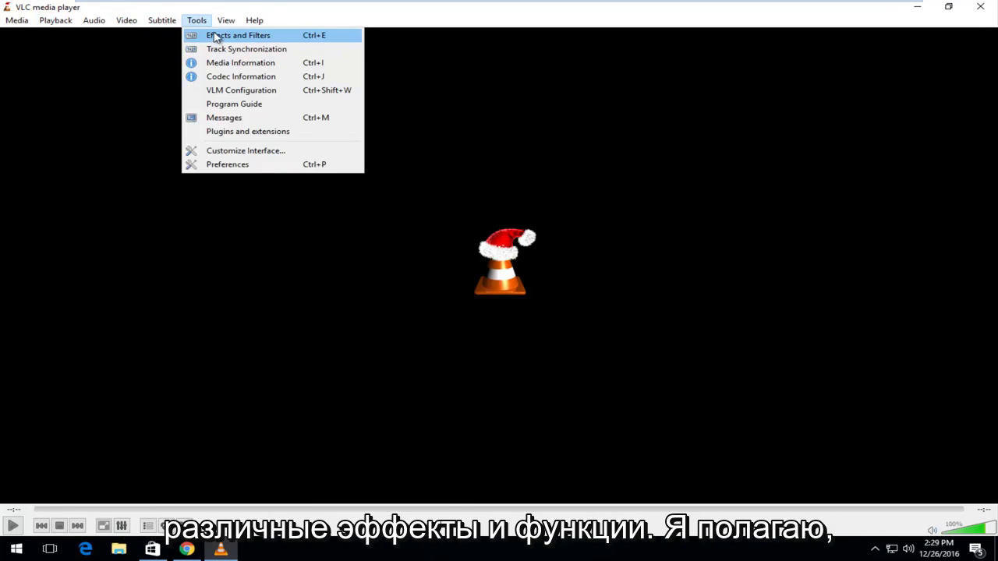
mouse_move(227, 27)
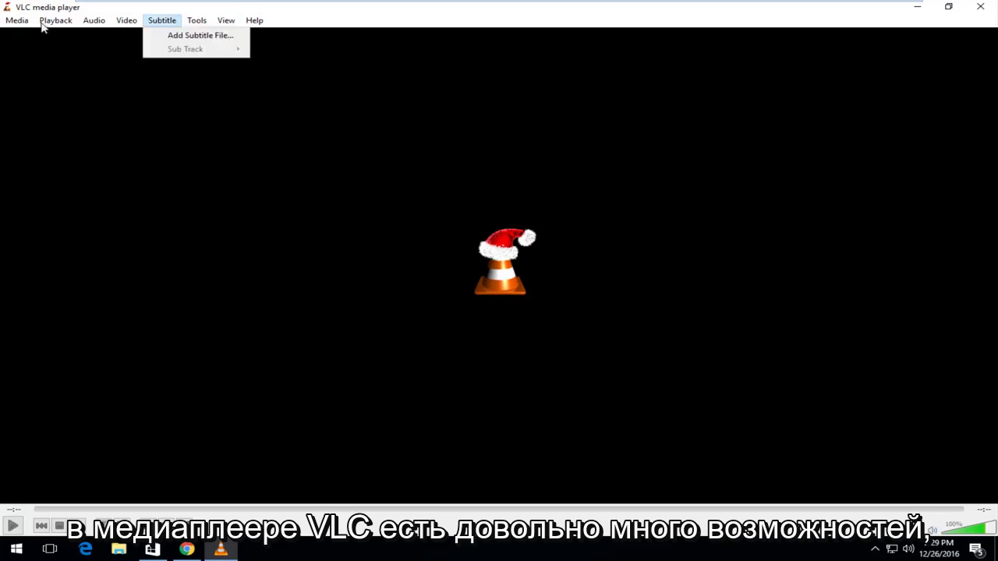
mouse_move(19, 20)
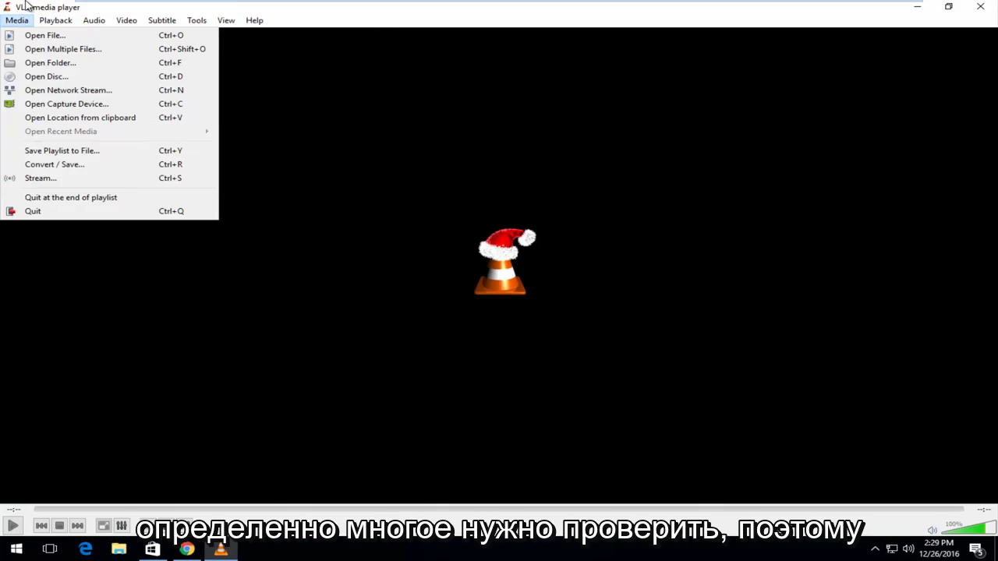
left_click(873, 34)
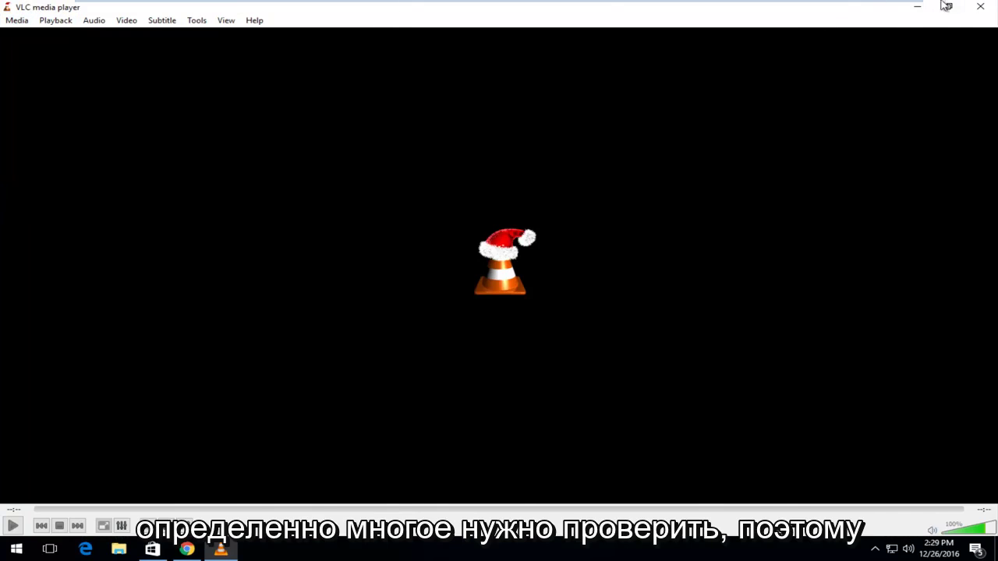
left_click(991, 7)
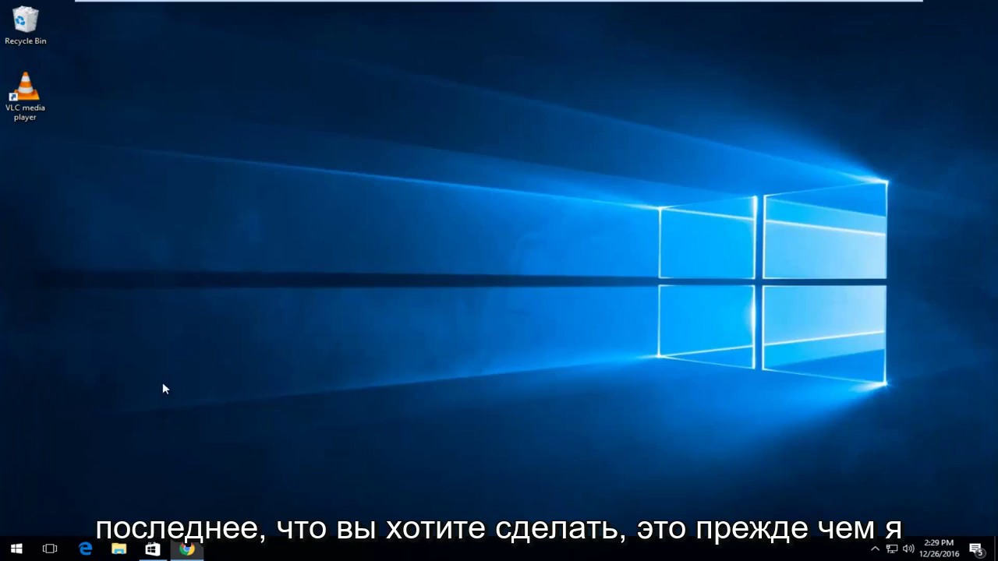
Search Windows for "default programs" and open the Default Programs settings
left_click(15, 548)
type("d")
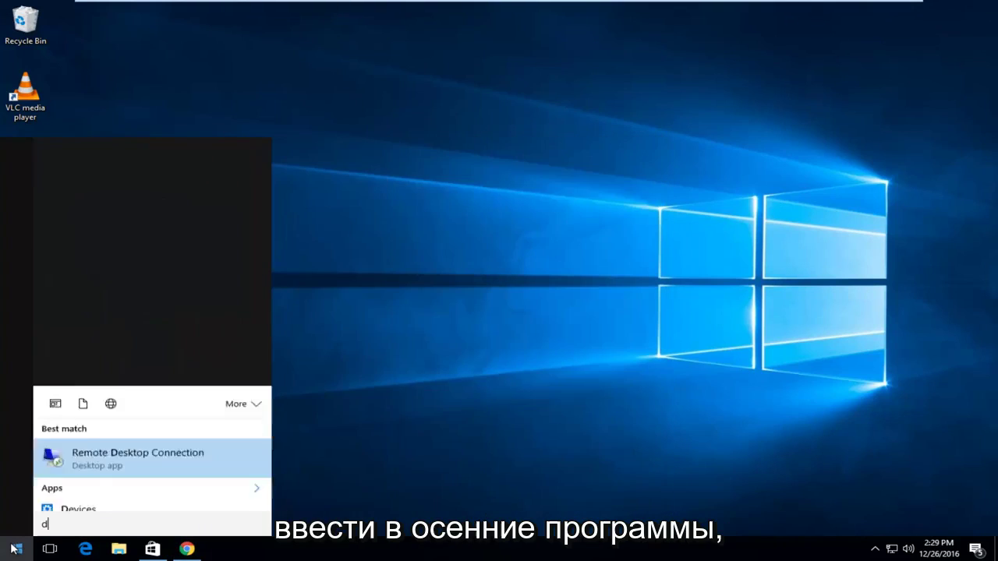
type("efault peof")
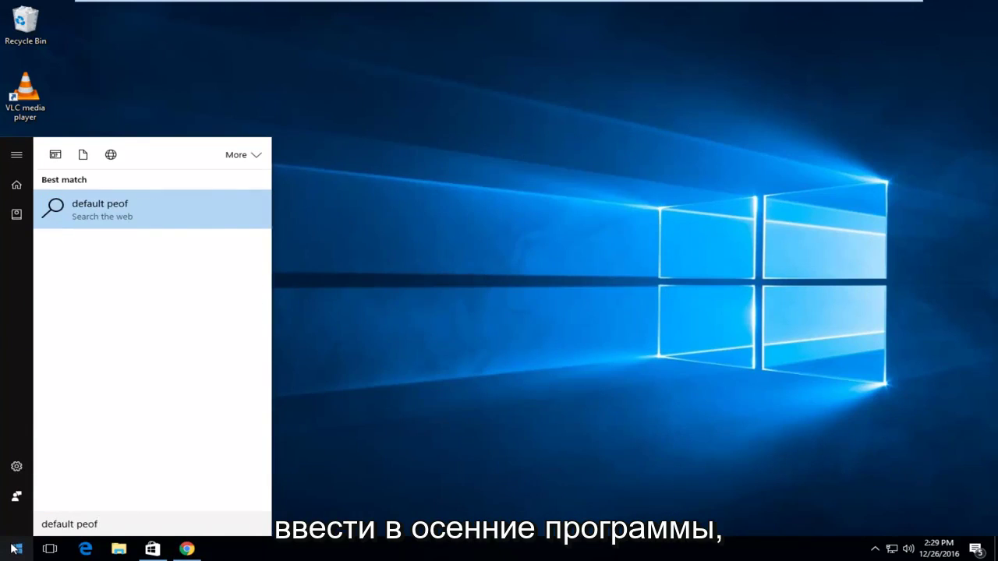
type("rograms")
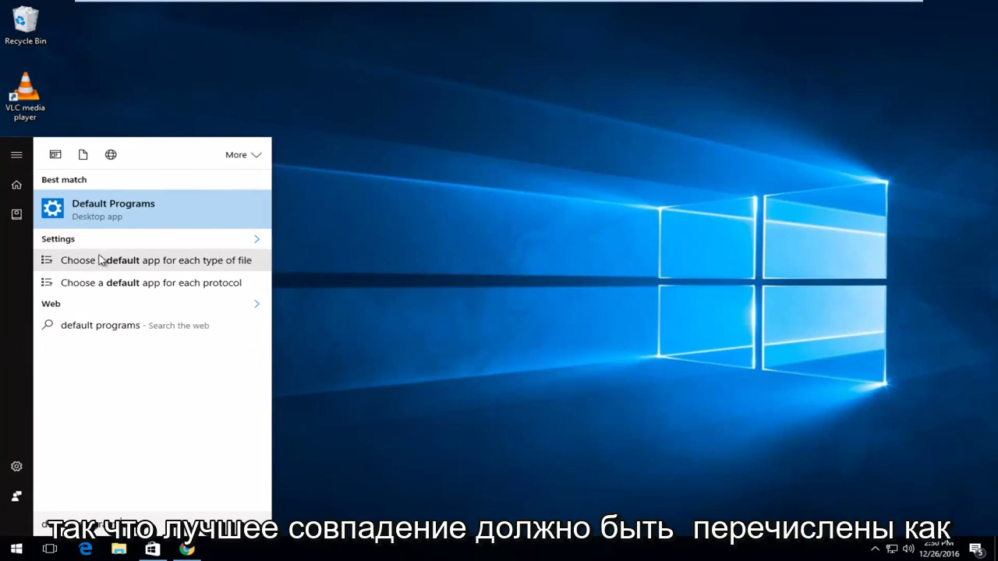
left_click(97, 210)
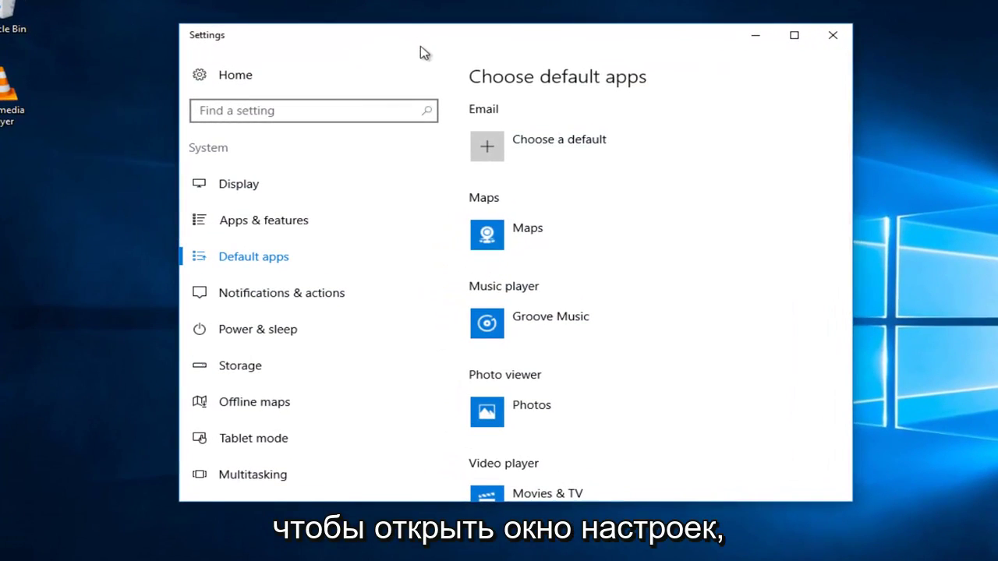
Set VLC media player as the default video player and close the Settings window
mouse_move(855, 133)
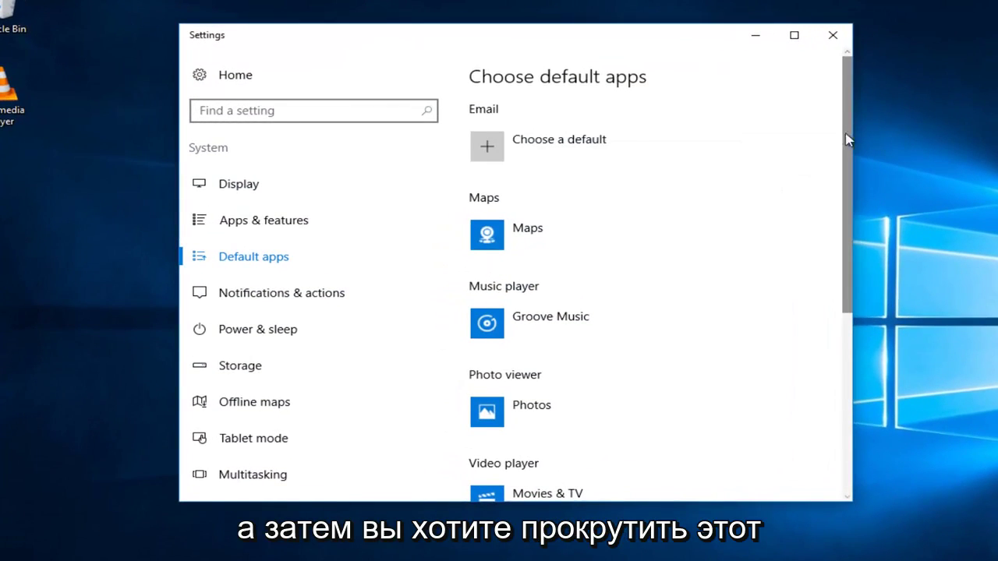
scroll(847, 134, "down", 1)
scroll(845, 155, "down", 5)
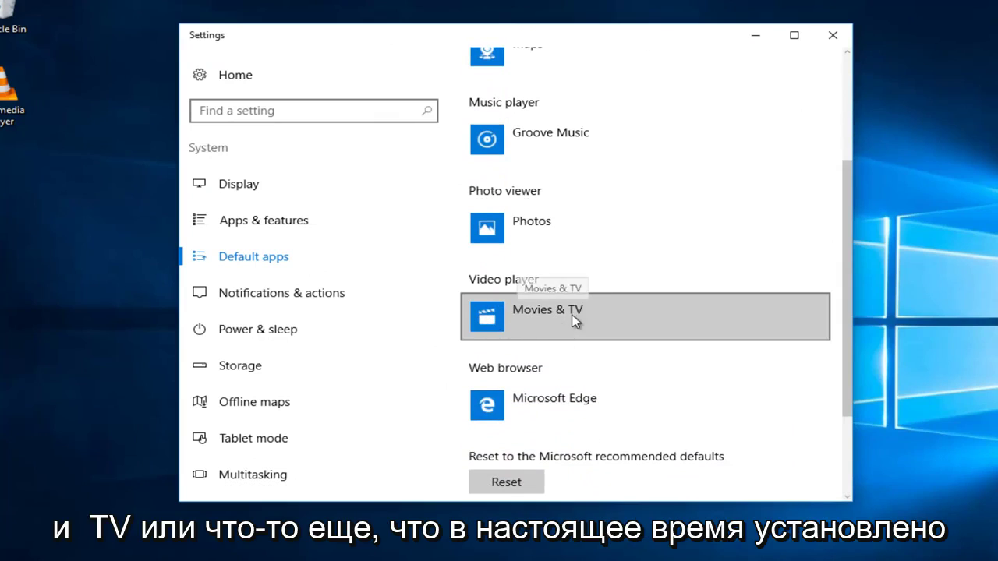
left_click(522, 313)
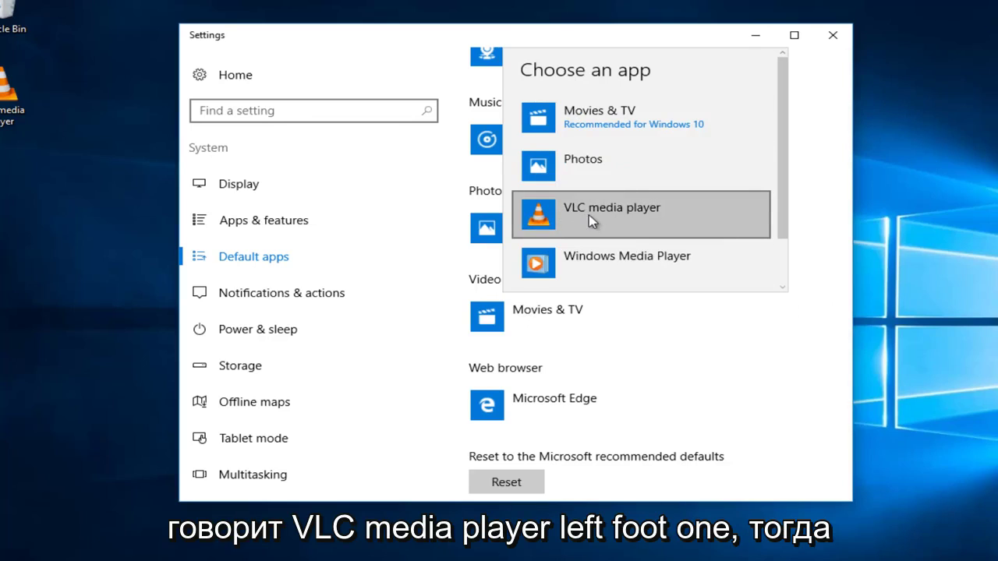
left_click(583, 220)
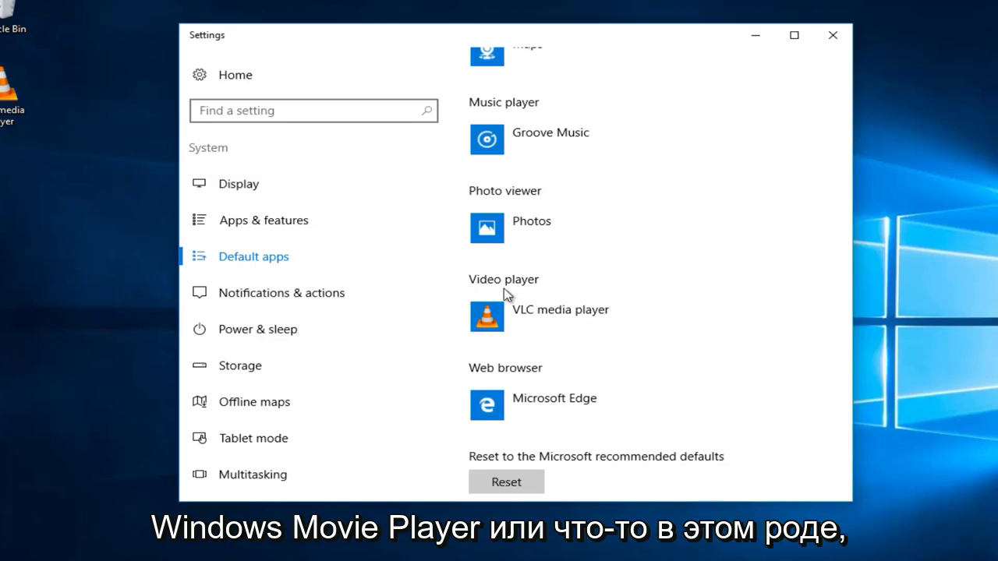
scroll(577, 297, "up", 3)
scroll(552, 308, "down", 5)
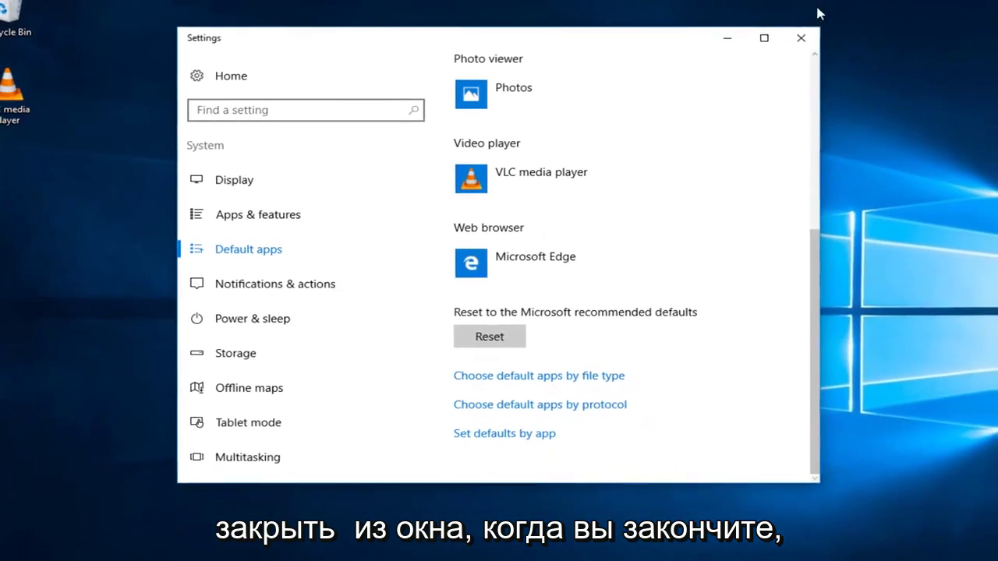
left_click(774, 42)
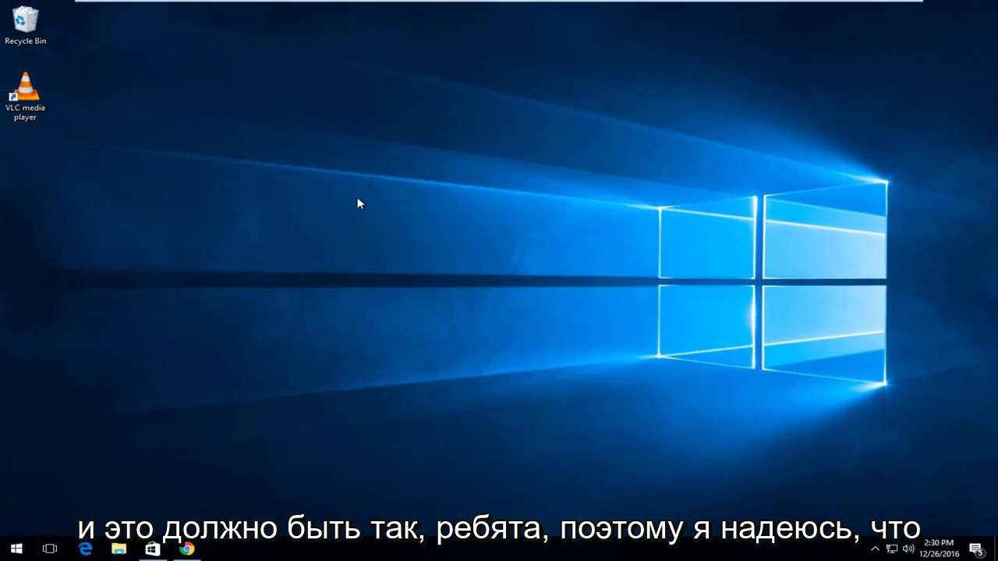